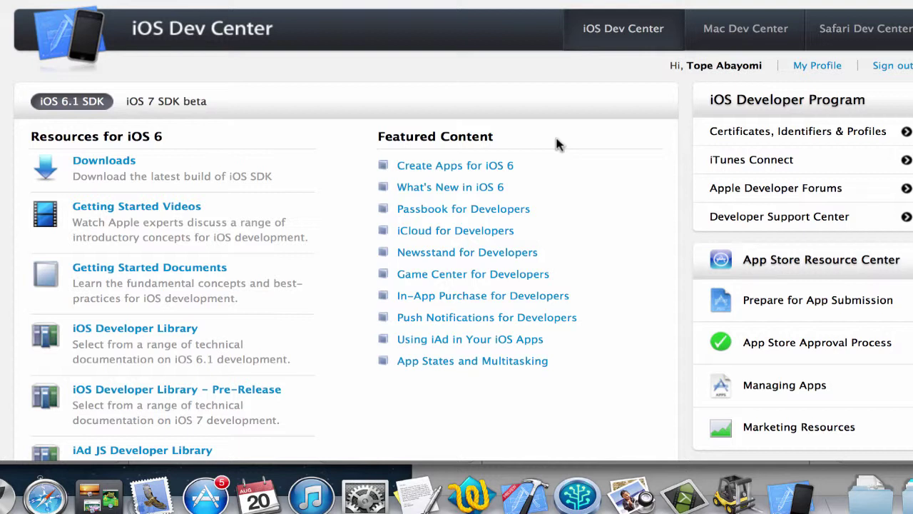
- Go from the Dev Center into iTunes Connect's Manage Your Apps page
click(738, 160)
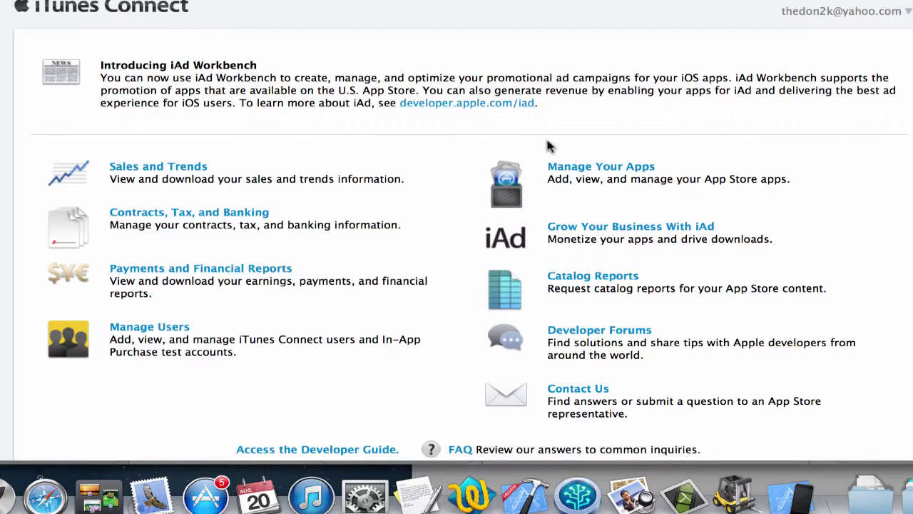
click(573, 172)
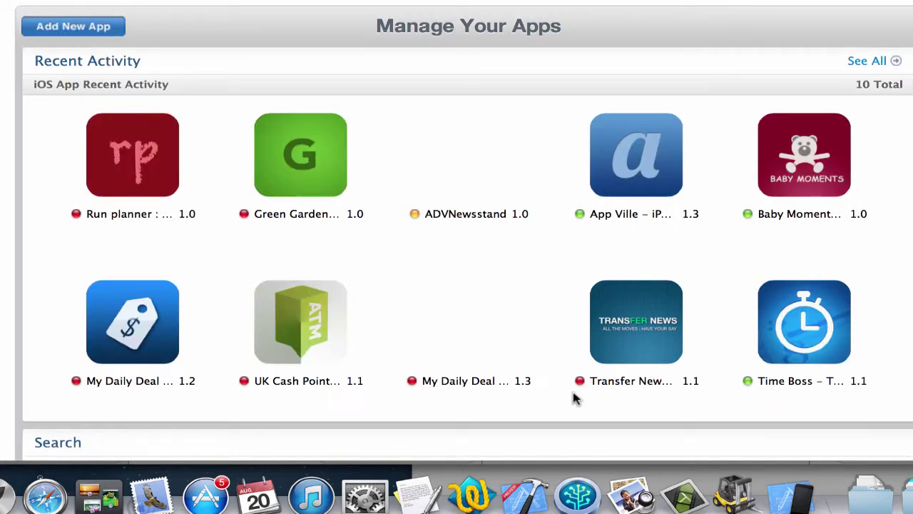
- Add a new app named 'Lifestyle Magazine' with SKU LM001 and the Lifestyle Magazine bundle ID
click(64, 27)
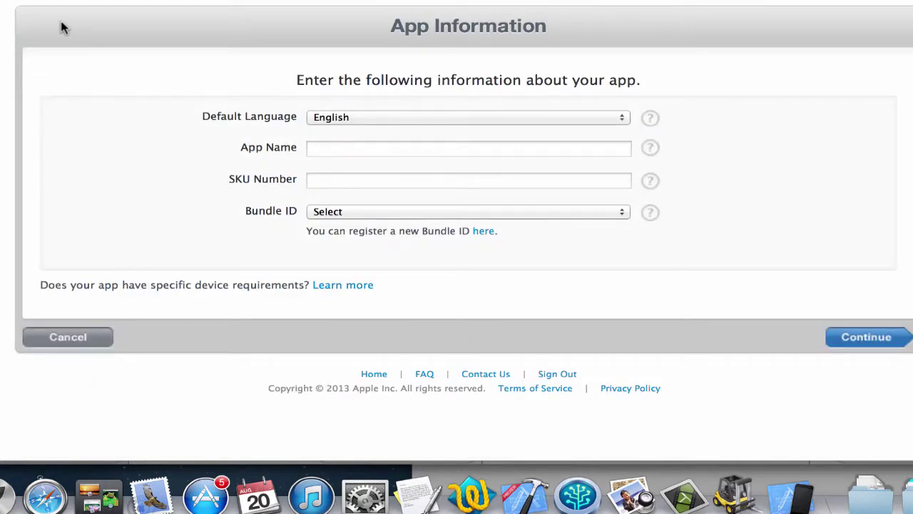
click(330, 148)
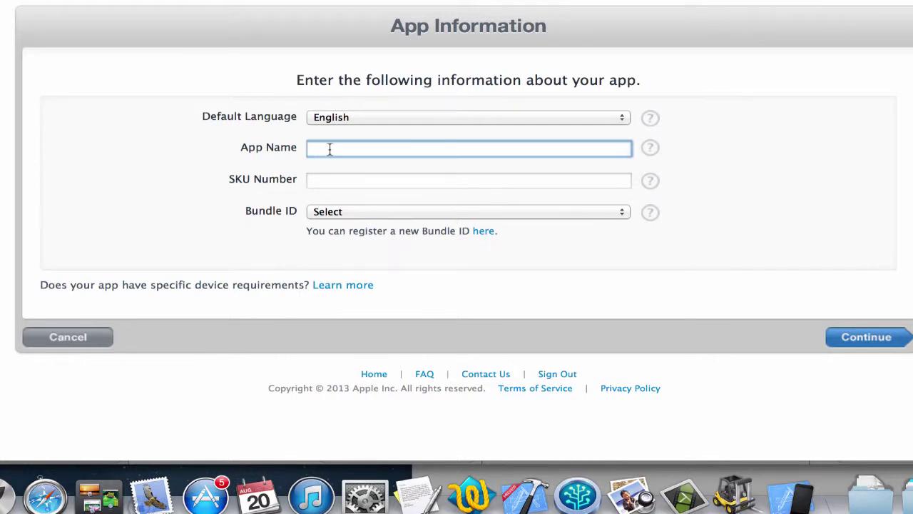
text(Lifestyle Magazine)
click(338, 180)
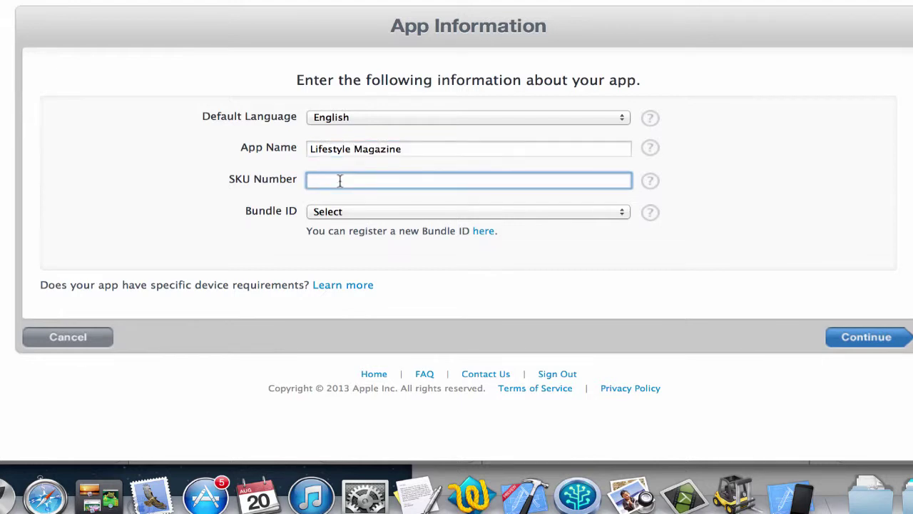
text(LM001)
click(349, 214)
click(323, 228)
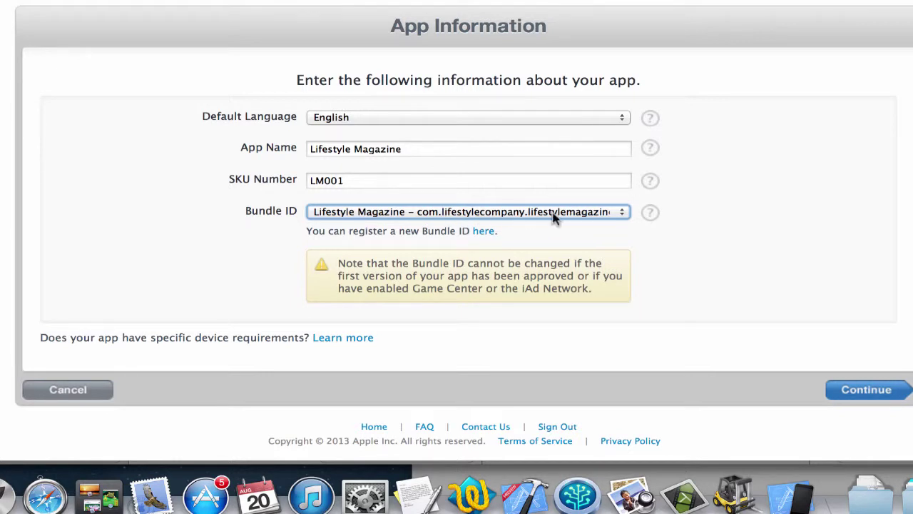
click(871, 392)
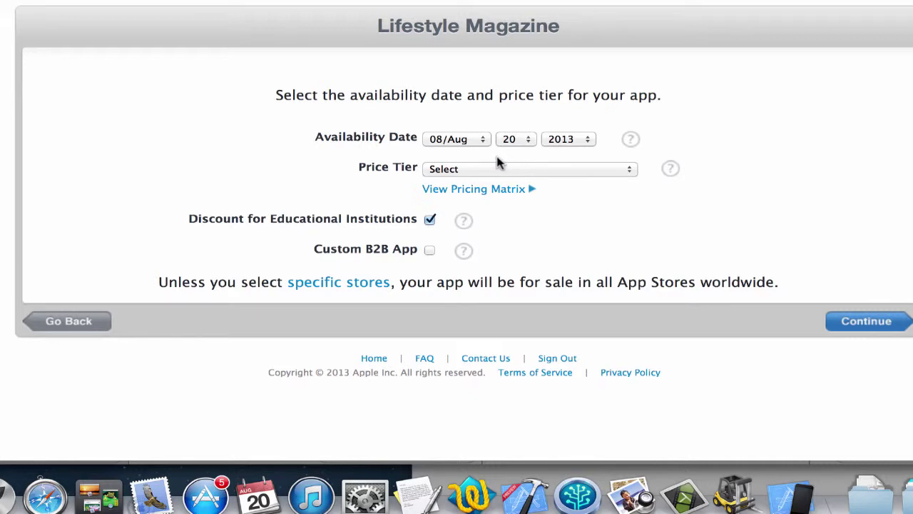
- Make the app available from October 20, 2013 at the Free price tier
click(462, 140)
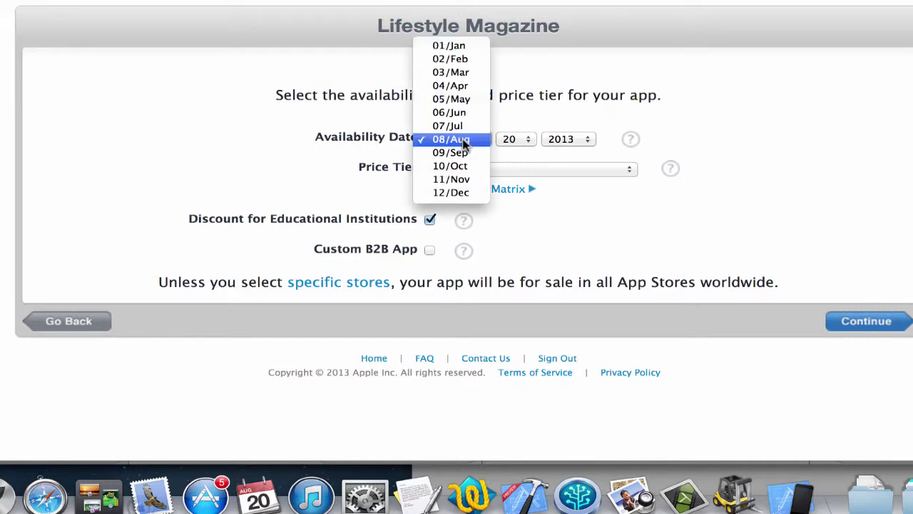
click(458, 164)
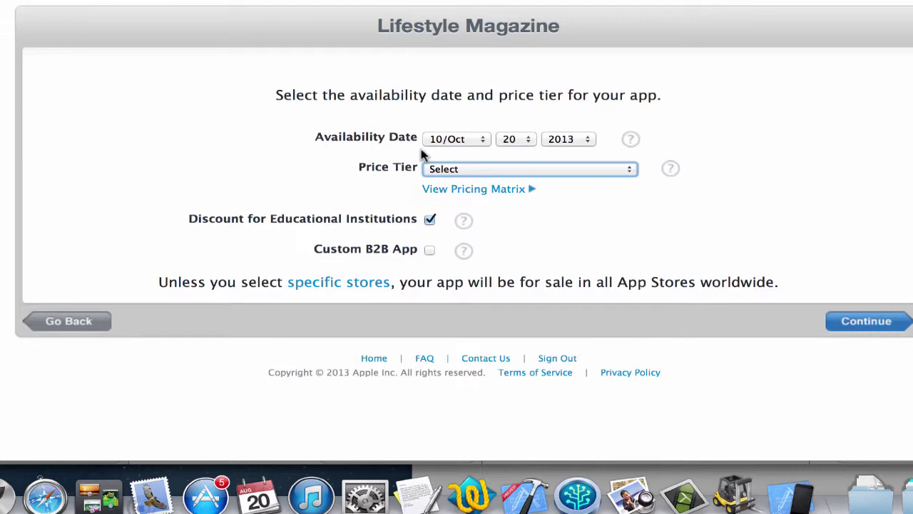
click(453, 171)
click(457, 186)
click(863, 321)
- Set version 1.0, paste the Lifestyle Magazine Inc. copyright, and choose Lifestyle and Music categories
click(420, 153)
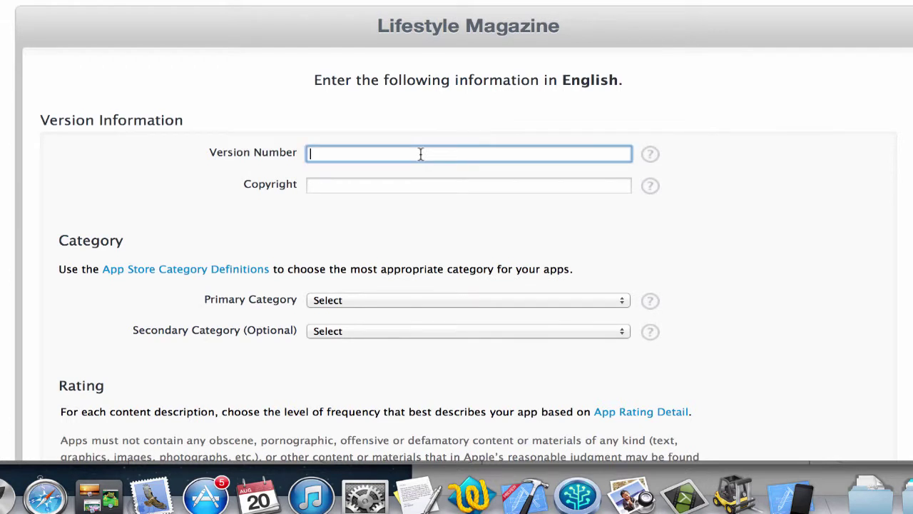
text(1.0)
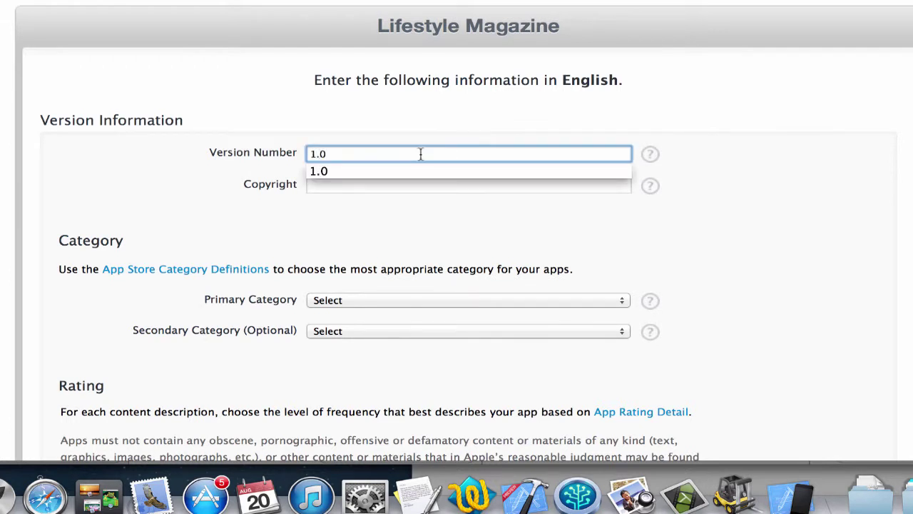
click(360, 218)
click(321, 185)
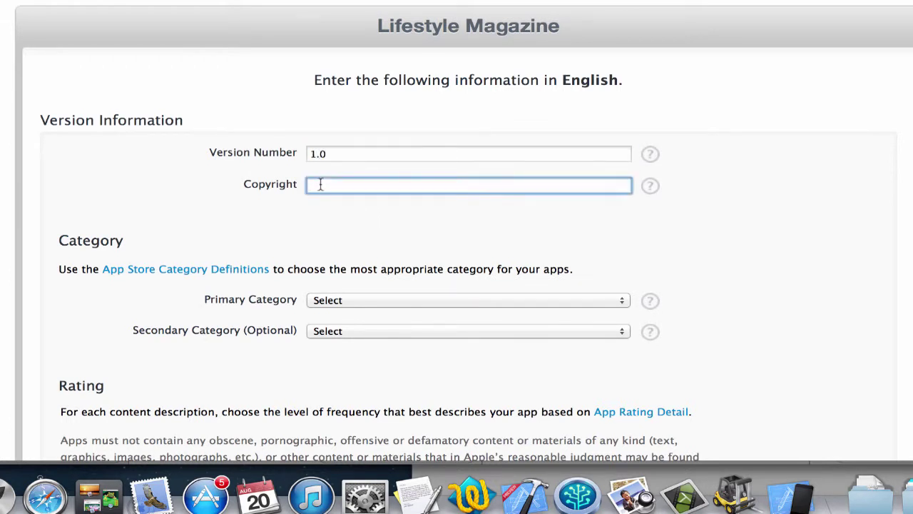
text(Copyright Lifestyle Magazine Inc.)
scroll(271, 257, down, 3)
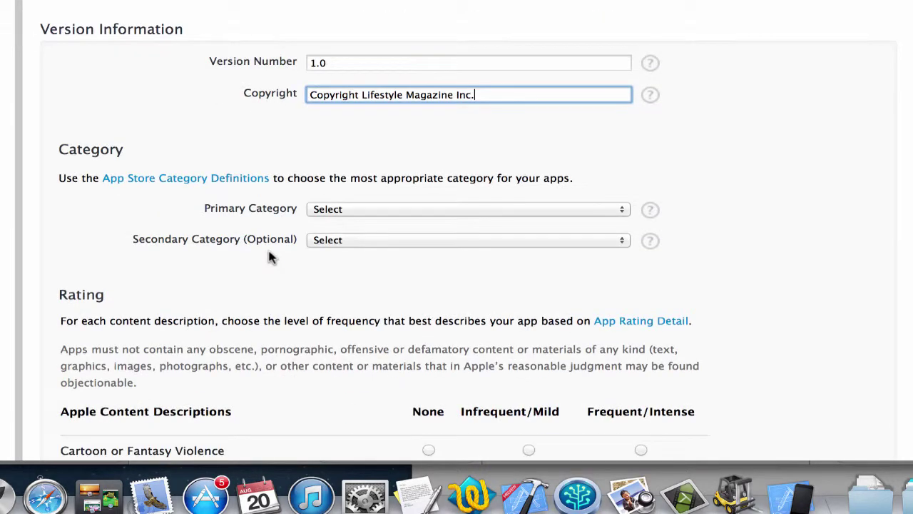
click(335, 216)
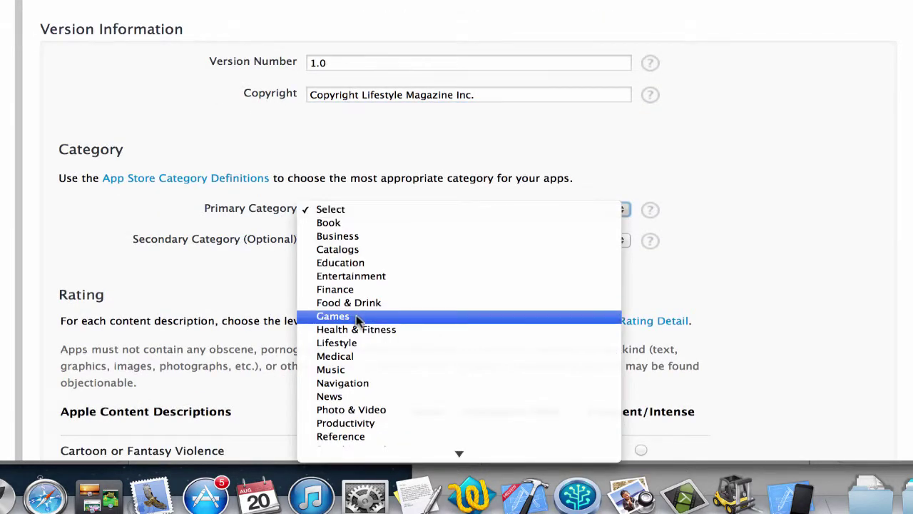
click(347, 342)
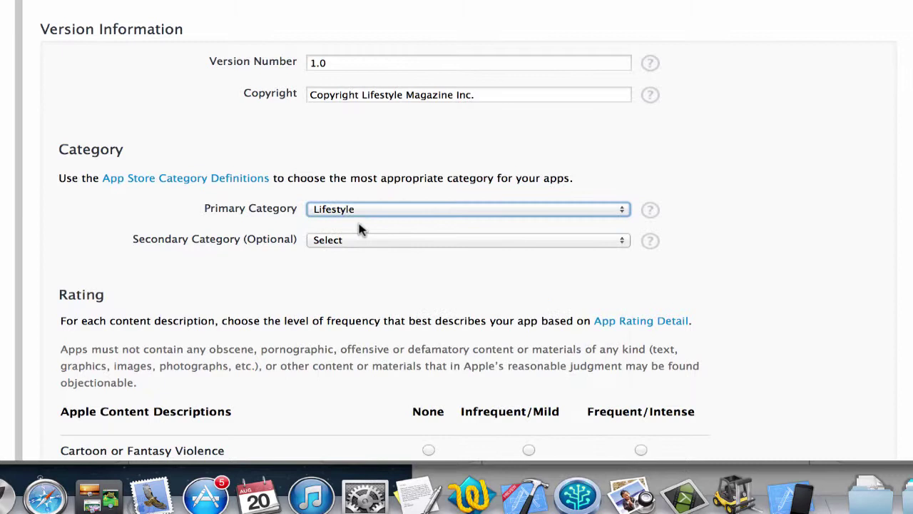
click(329, 243)
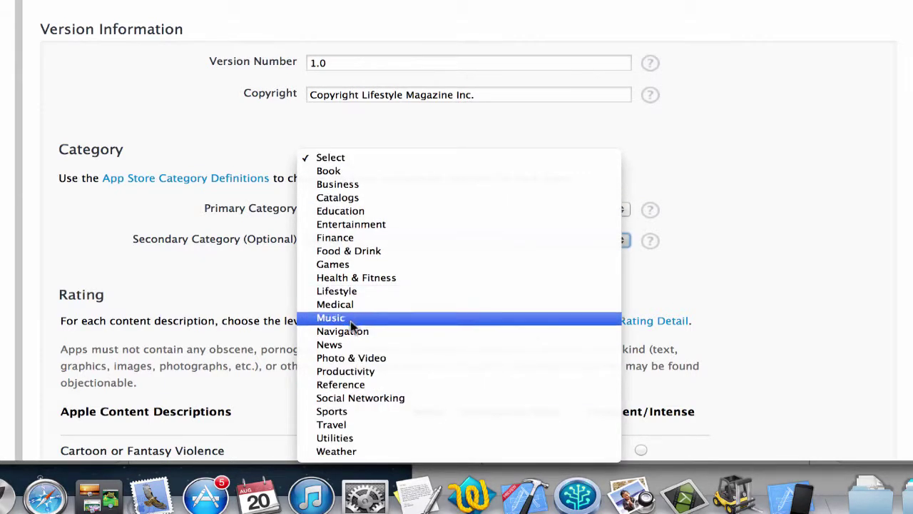
click(343, 319)
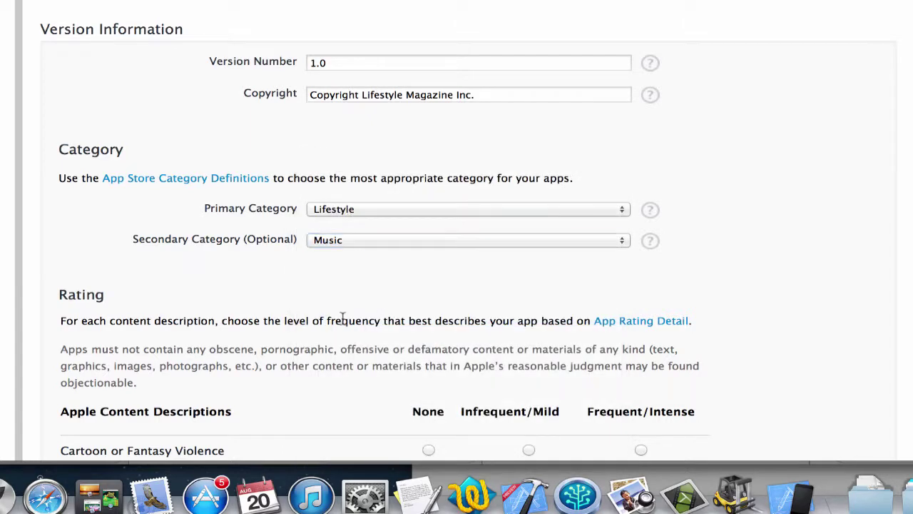
scroll(347, 390, down, 12)
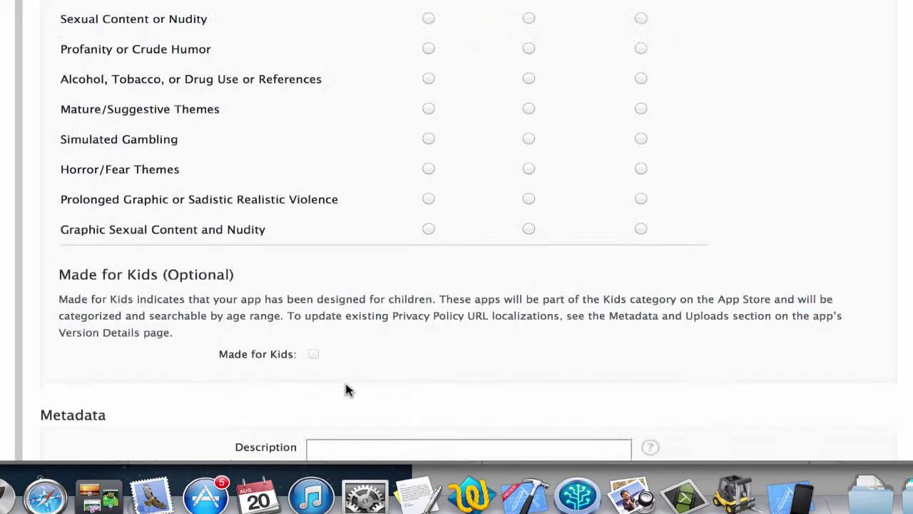
scroll(348, 390, up, 5)
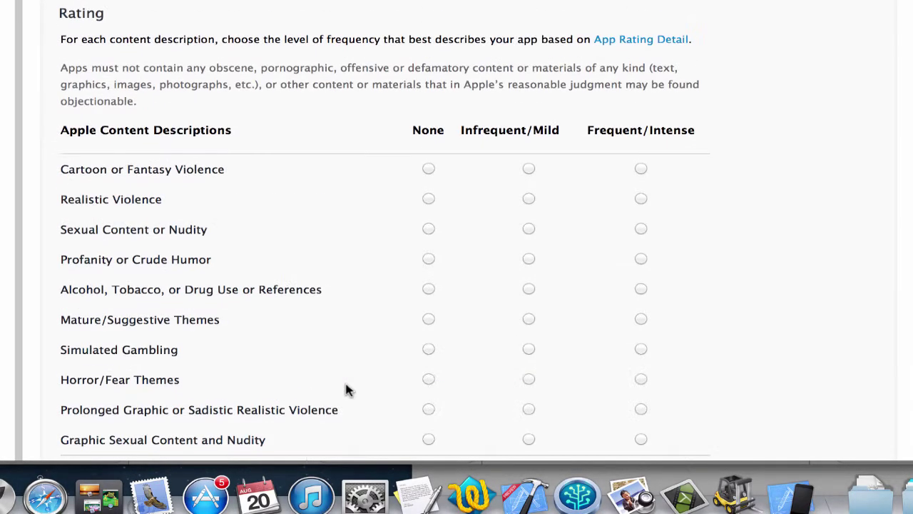
- Rate every content description as None for a 4+ rating
click(428, 170)
click(428, 199)
click(428, 229)
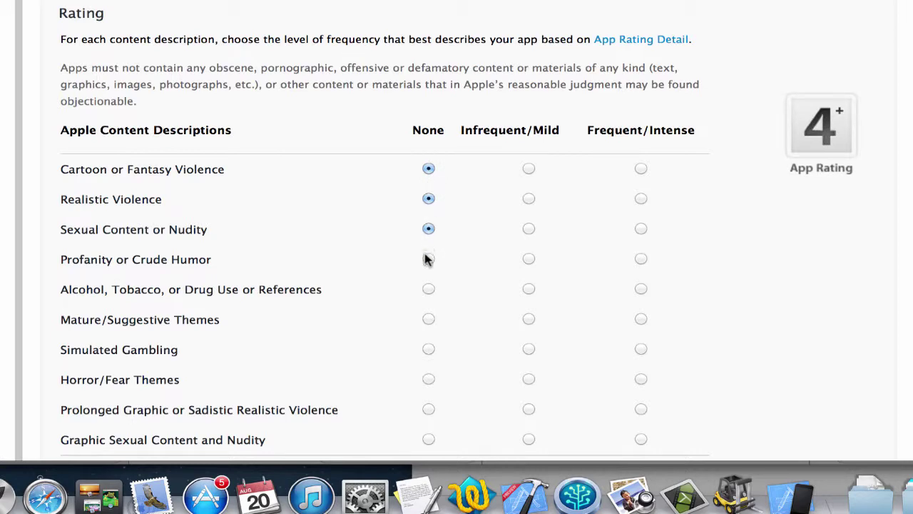
click(428, 259)
click(428, 289)
click(428, 319)
scroll(430, 335, down, 4)
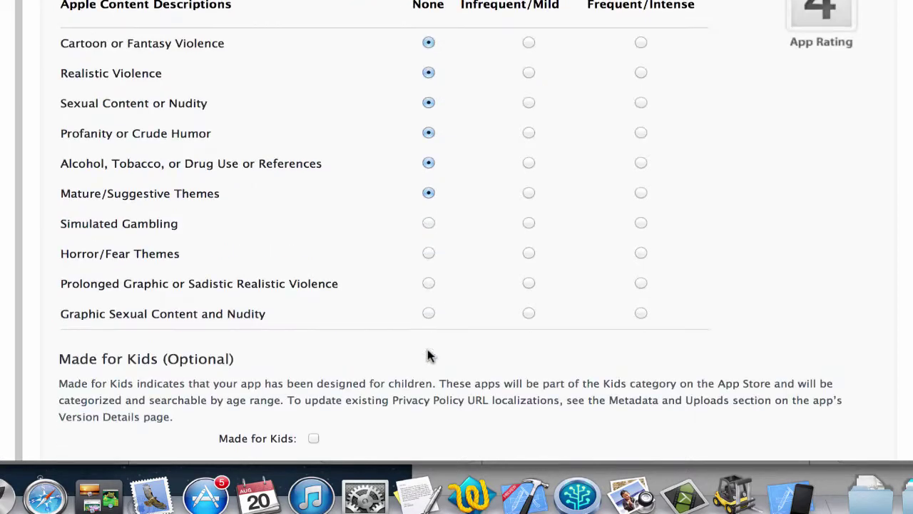
click(428, 224)
click(429, 254)
click(428, 284)
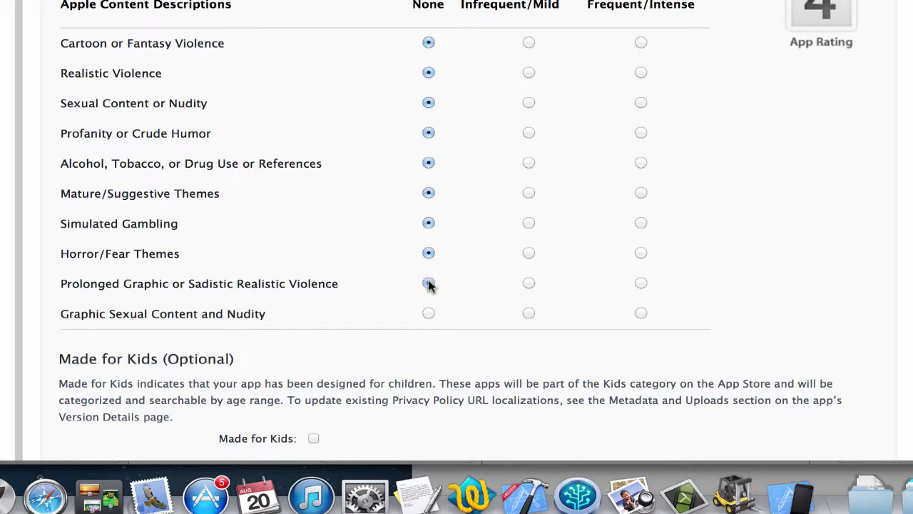
click(428, 314)
scroll(427, 321, down, 10)
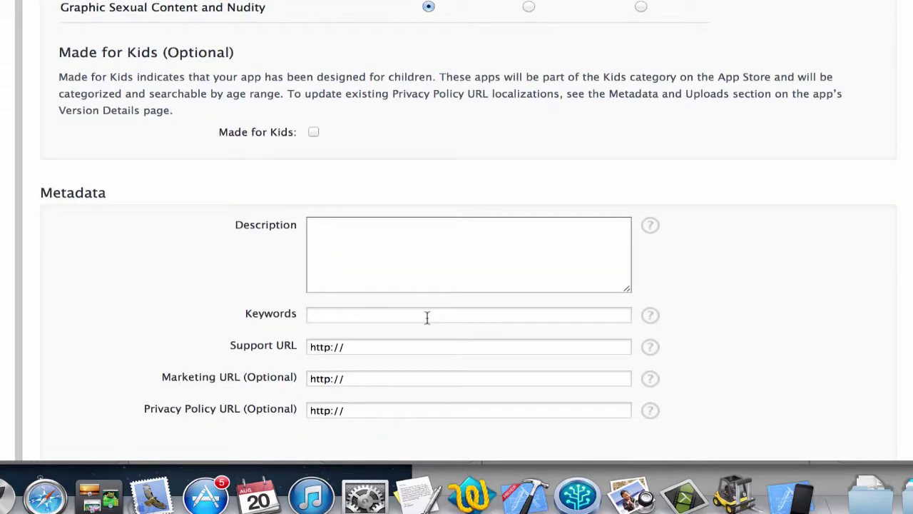
scroll(426, 316, down, 4)
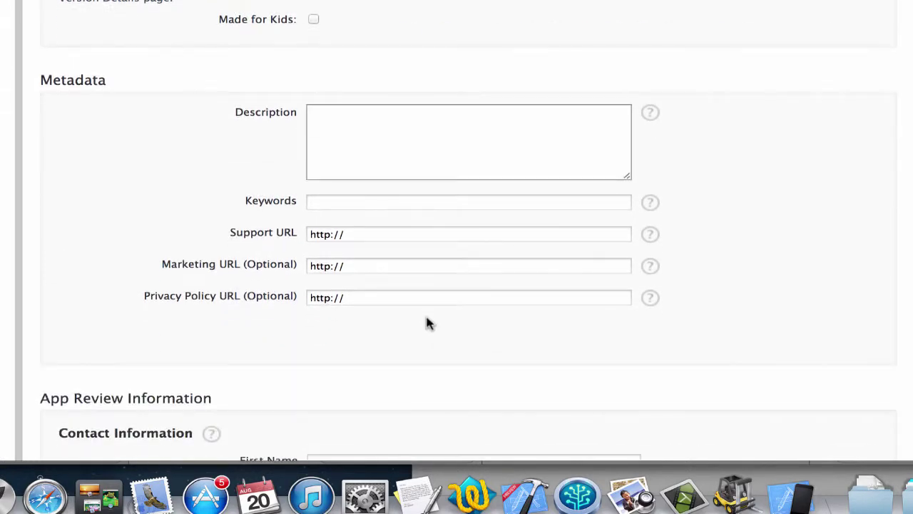
- Write the app description and fill in the review contact's first name, last name and saved e-mail
click(396, 107)
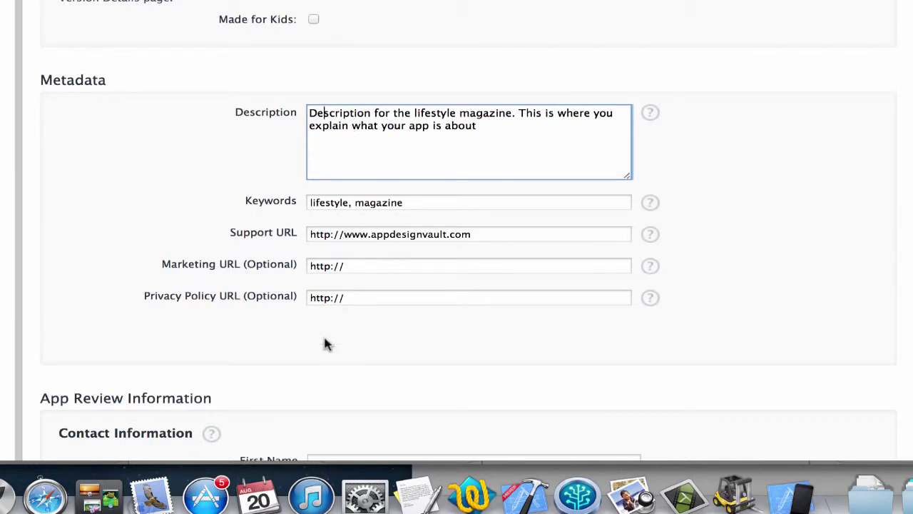
scroll(324, 345, down, 10)
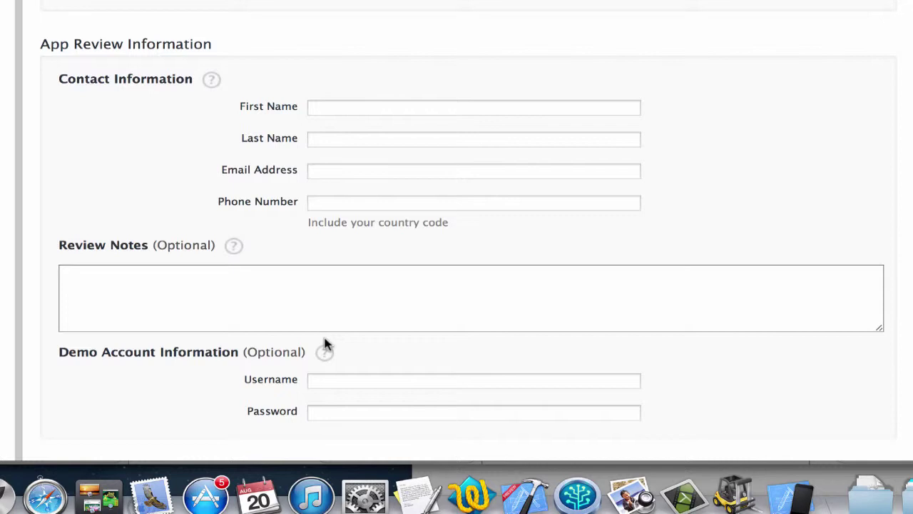
click(360, 108)
key(Tab)
key(Tab)
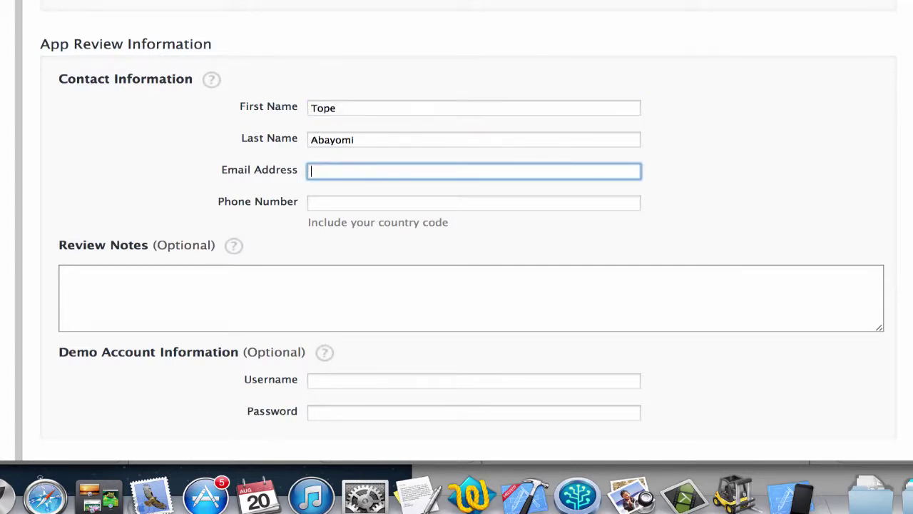
text(t)
key(Down)
key(Down)
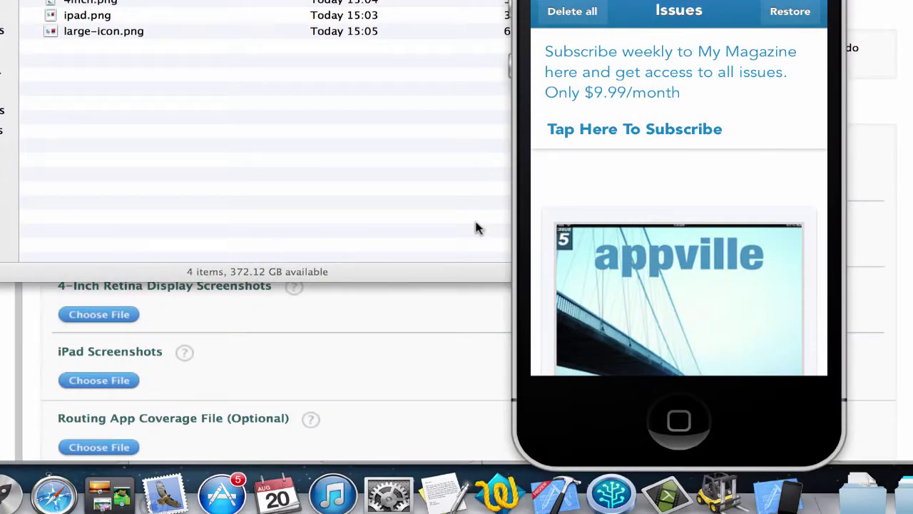
click(442, 377)
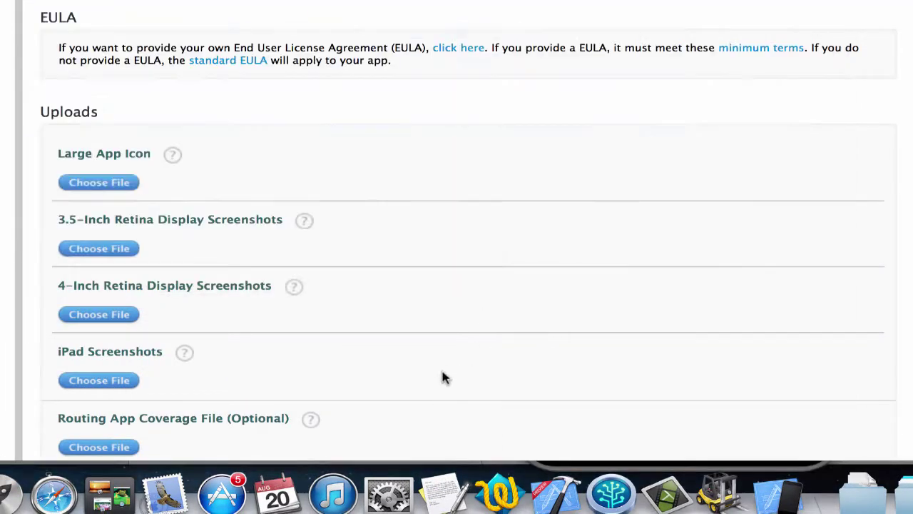
scroll(410, 323, down, 5)
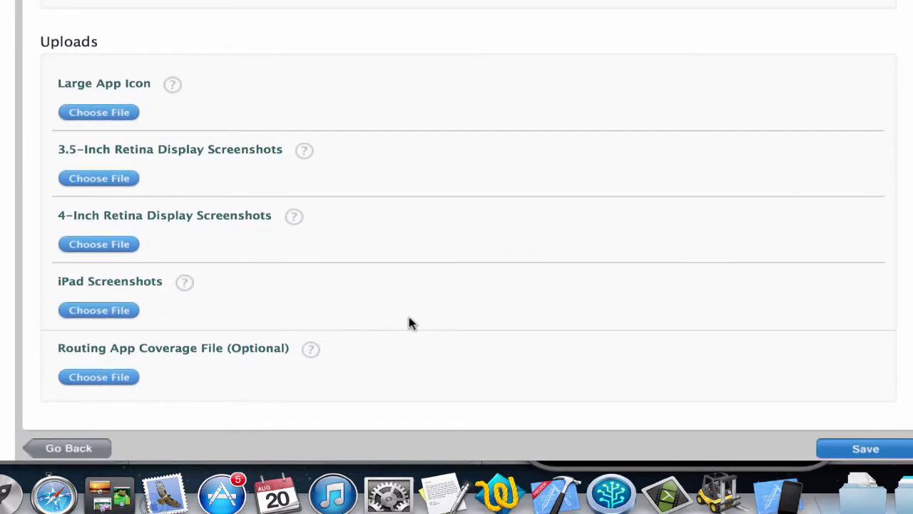
scroll(411, 323, up, 5)
- Upload large-icon.png from New Folder With Items as the large app icon
scroll(410, 324, down, 5)
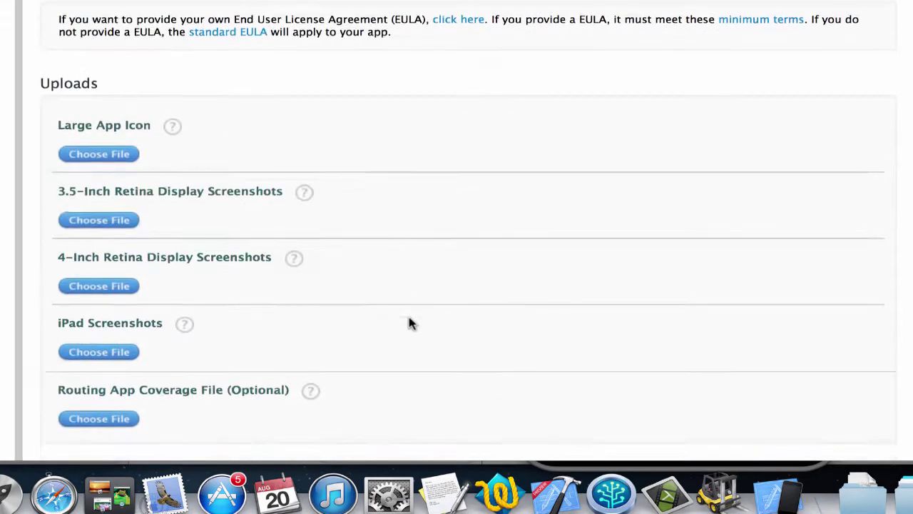
scroll(410, 323, down, 5)
scroll(410, 323, up, 5)
scroll(410, 323, down, 3)
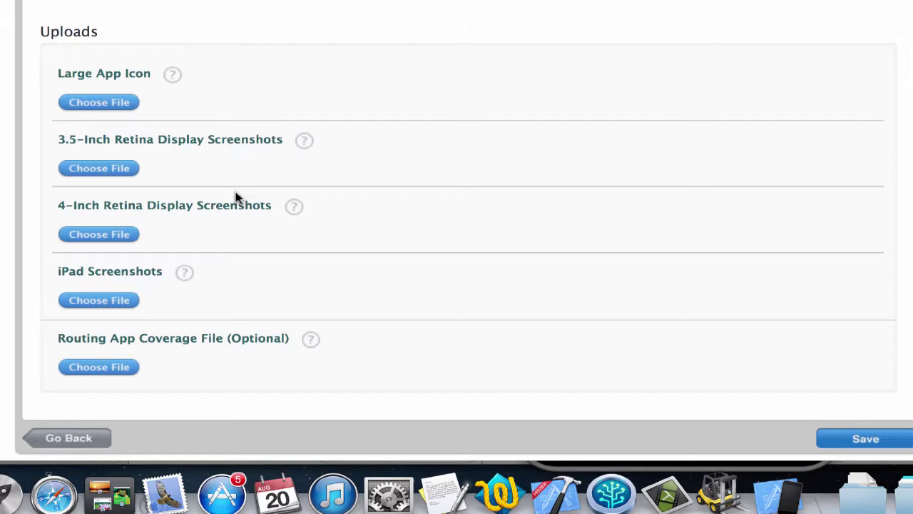
click(108, 102)
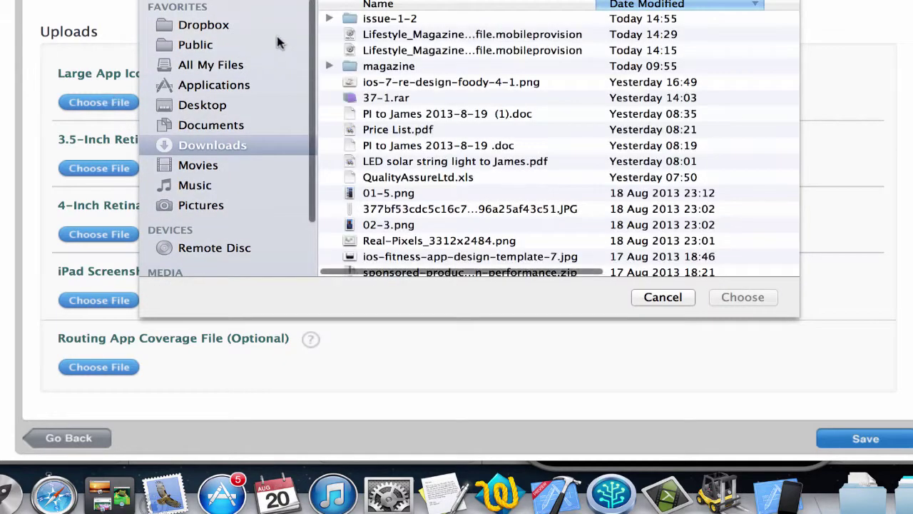
click(204, 102)
click(378, 20)
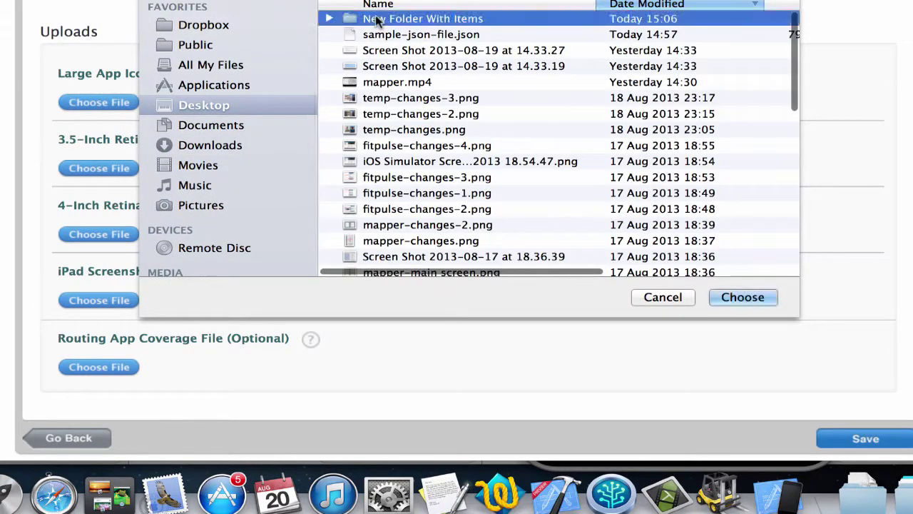
double_click(376, 20)
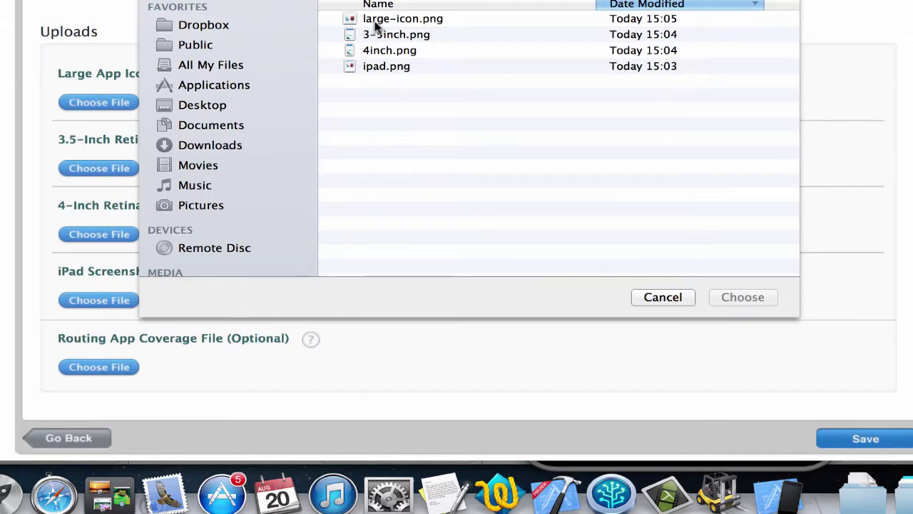
double_click(375, 23)
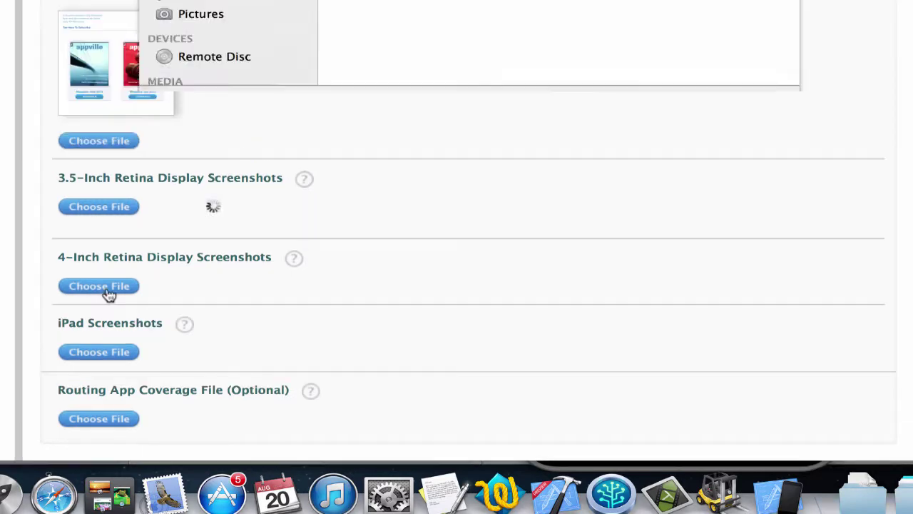
- Upload 4inch.png as the 4-inch Retina screenshot
click(109, 295)
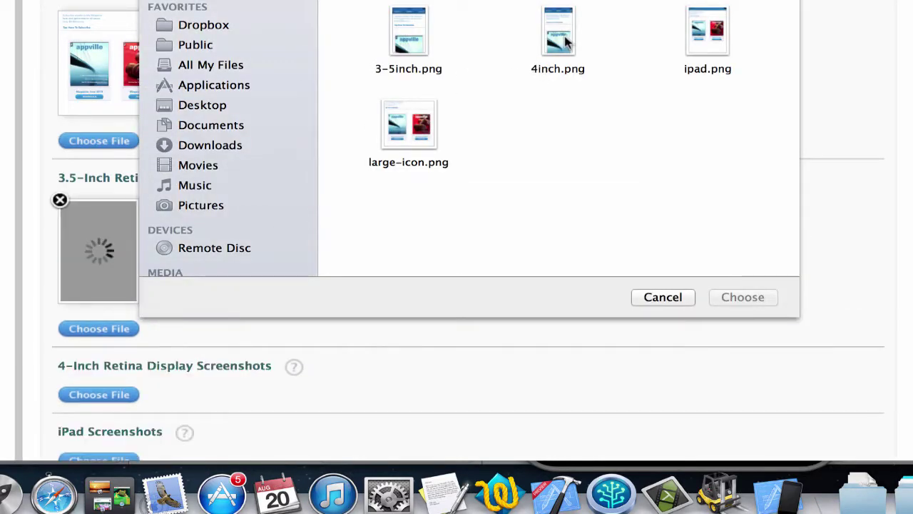
click(564, 43)
double_click(563, 43)
scroll(746, 304, down, 5)
scroll(746, 304, up, 10)
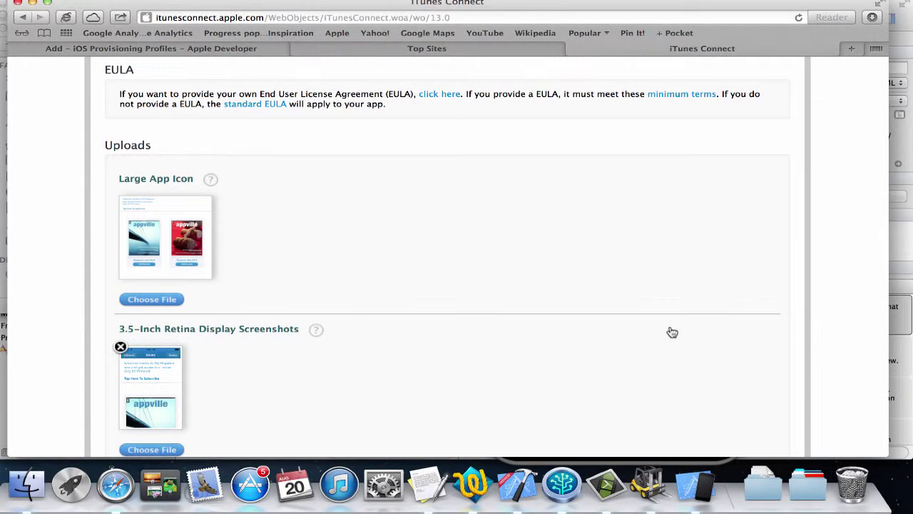
scroll(672, 332, down, 2)
scroll(672, 332, down, 3)
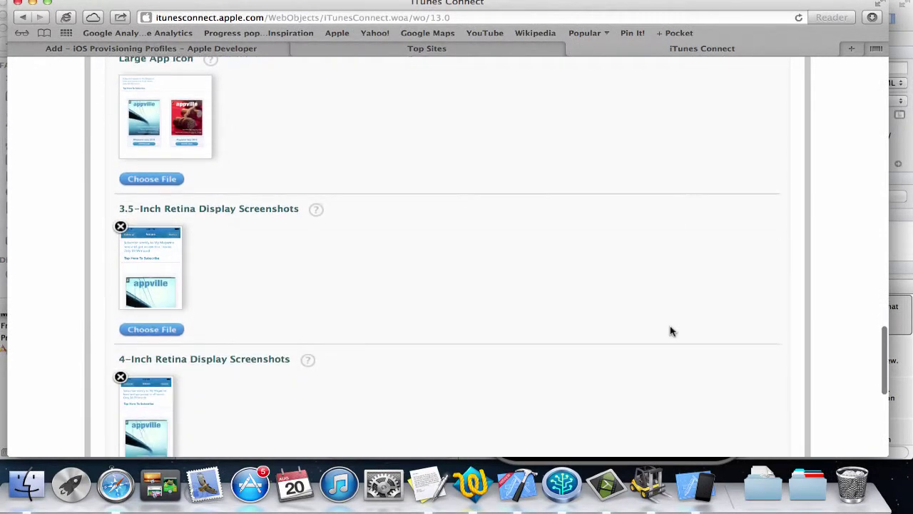
scroll(670, 331, down, 10)
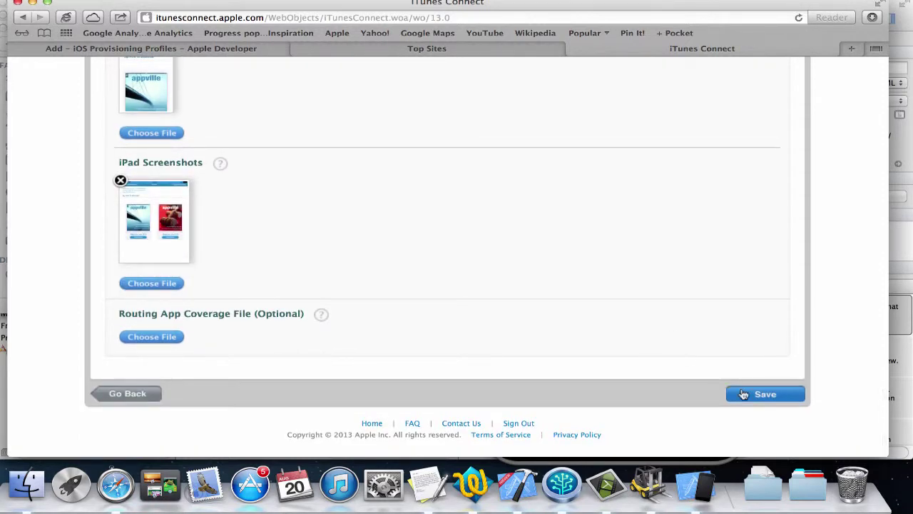
- Save the version and review the Lifestyle Magazine summary showing status Prepare for Upload
click(776, 401)
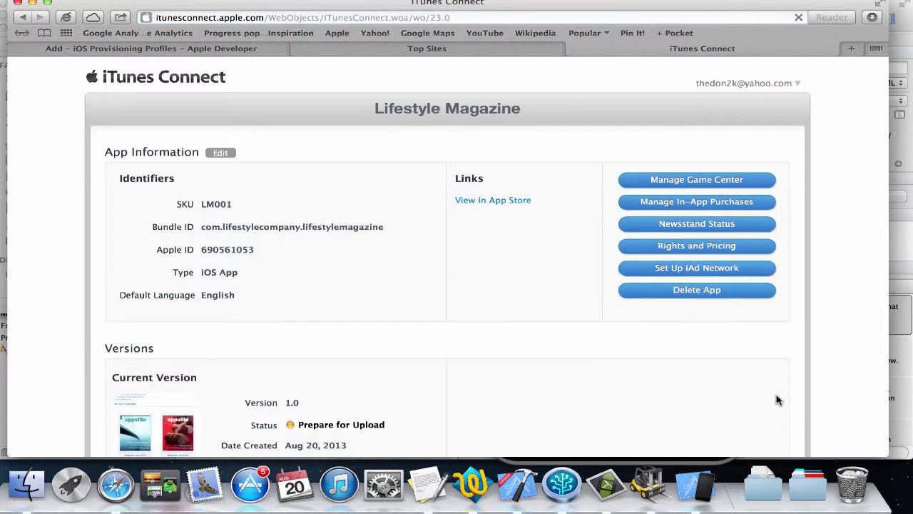
scroll(778, 400, down, 5)
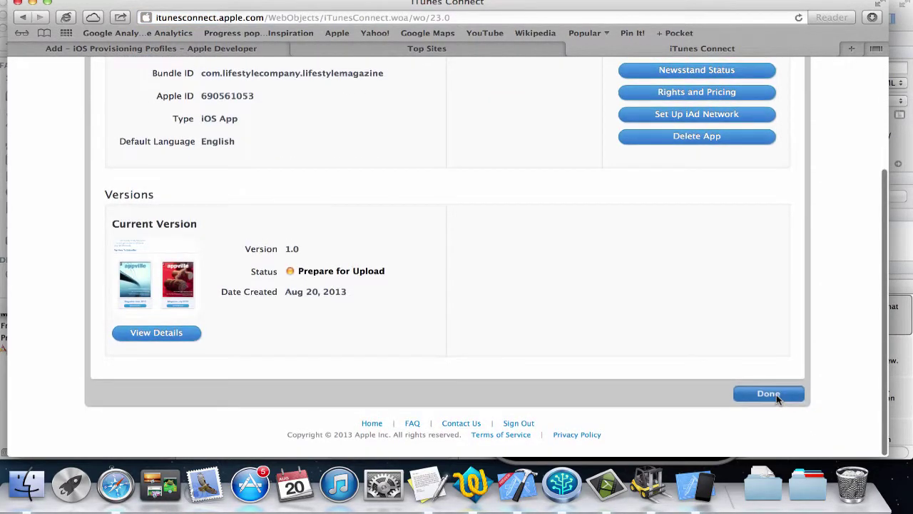
scroll(700, 419, up, 5)
scroll(699, 418, down, 5)
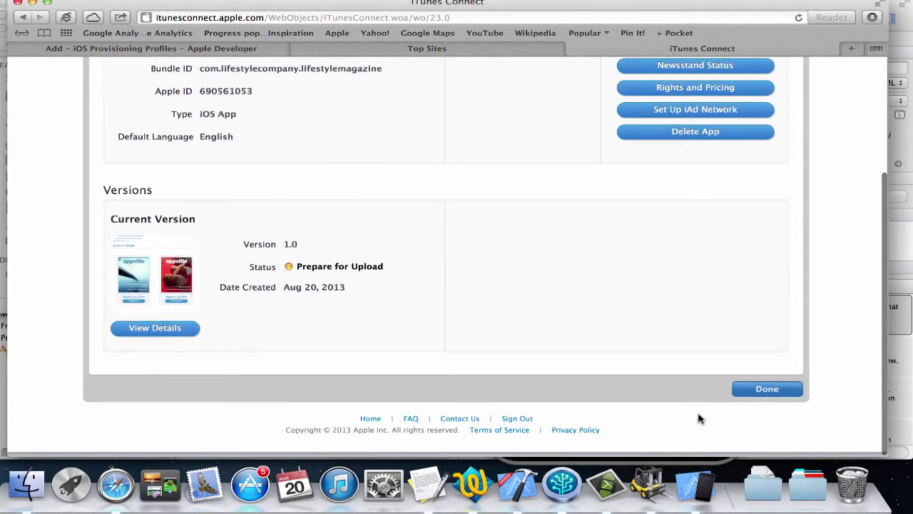
scroll(699, 419, up, 3)
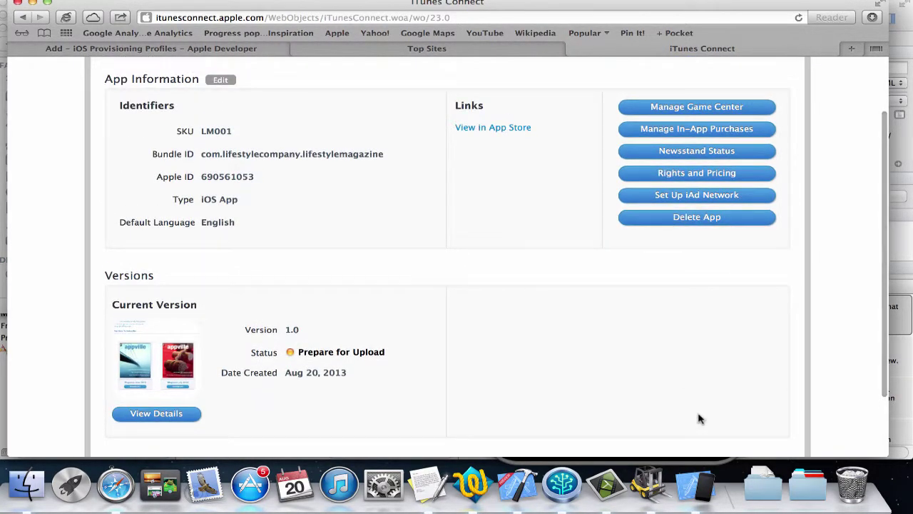
click(697, 153)
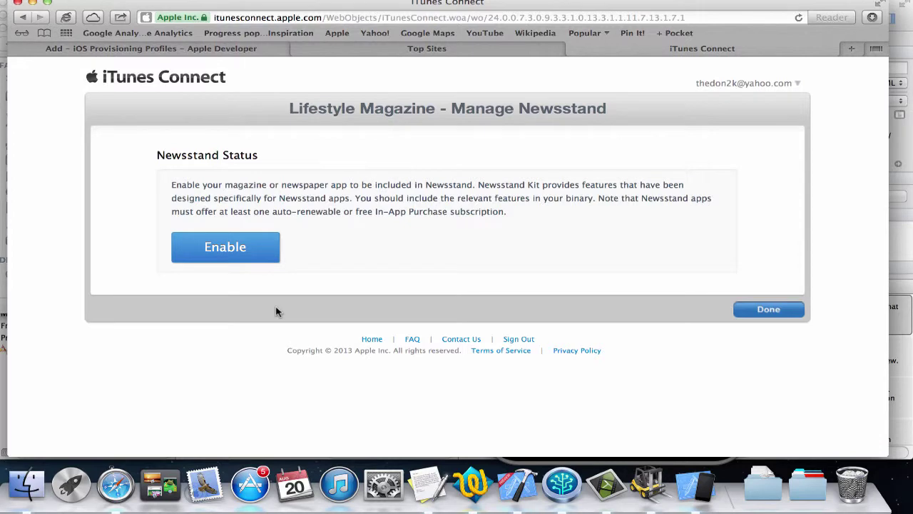
click(23, 17)
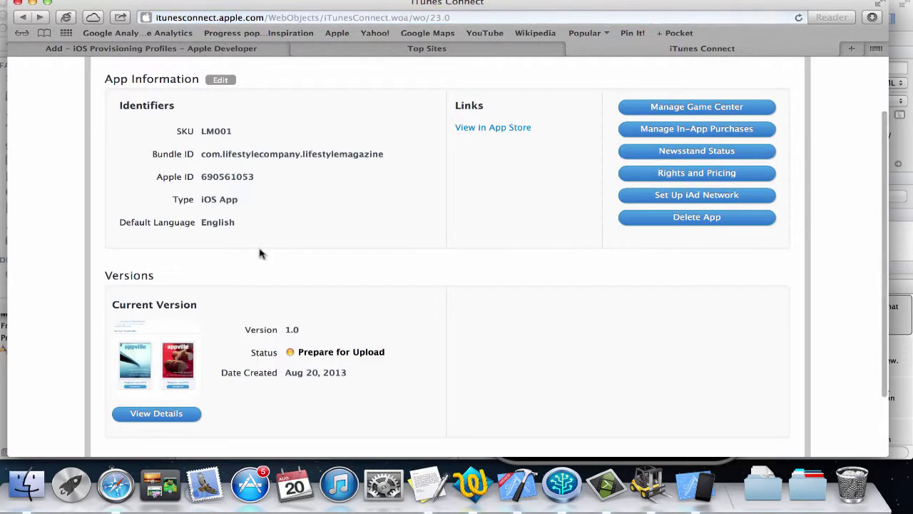
scroll(342, 214, up, 2)
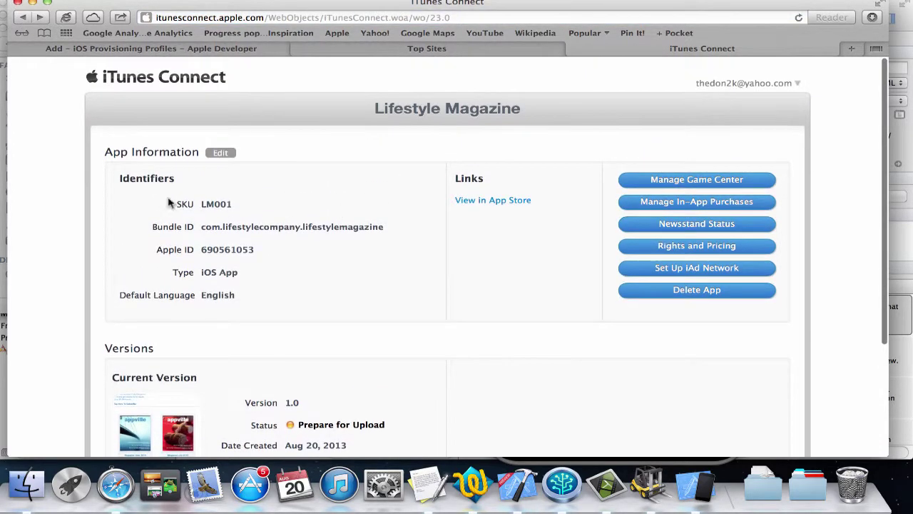
drag(212, 226, 295, 226)
scroll(283, 300, down, 2)
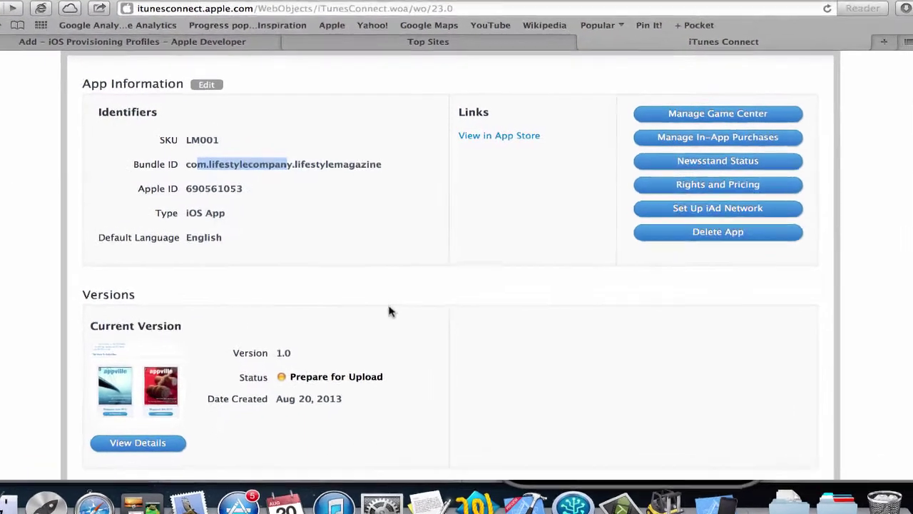
scroll(385, 314, up, 1)
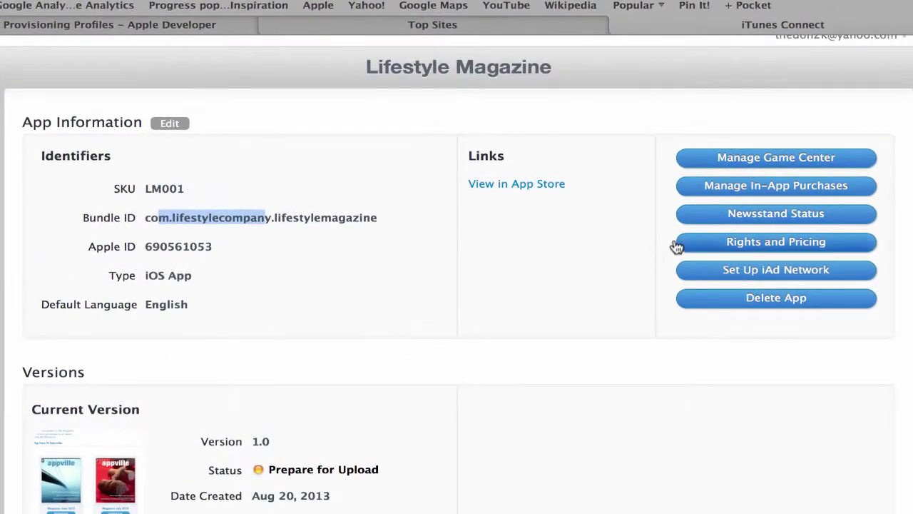
- Enable Newsstand with subcategory Entertainment and ipad.png as default cover art, then save
click(765, 216)
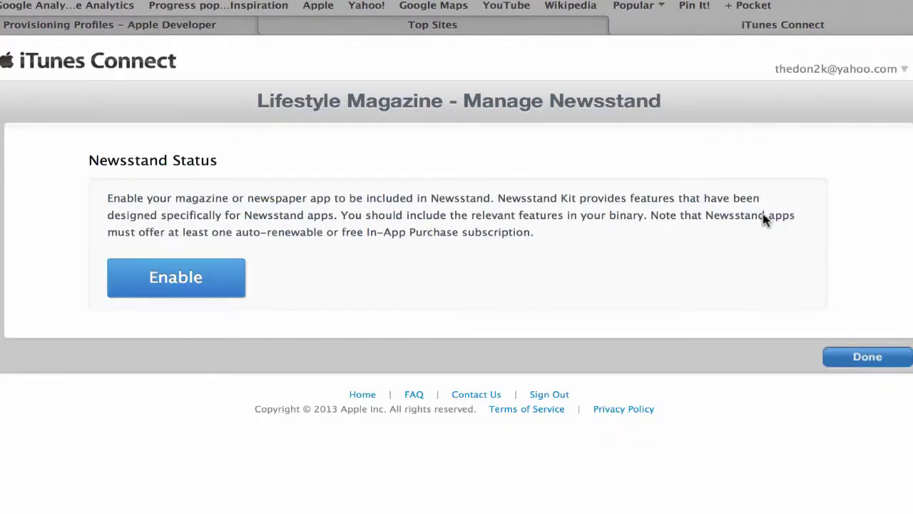
click(223, 295)
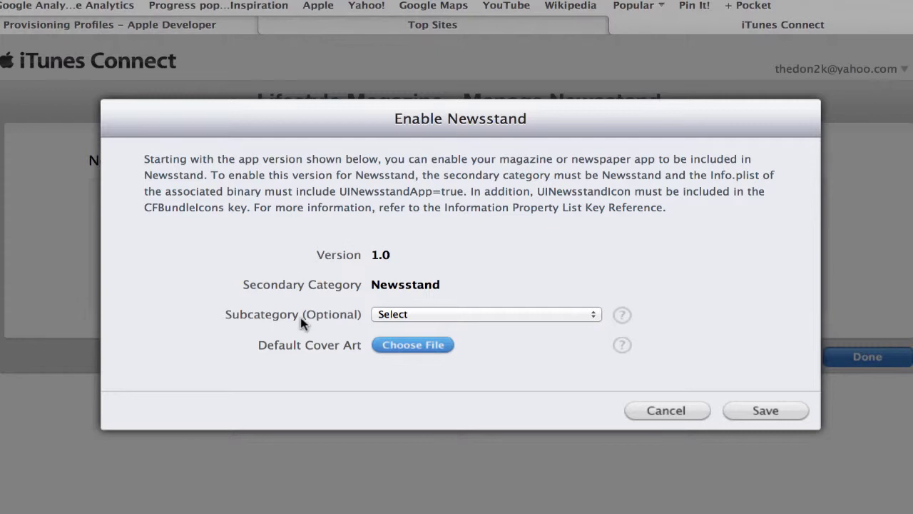
click(408, 317)
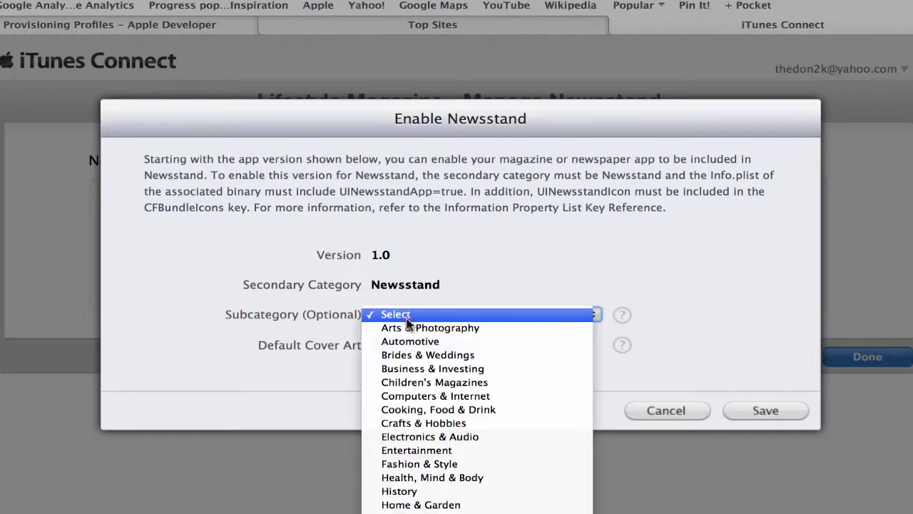
click(427, 451)
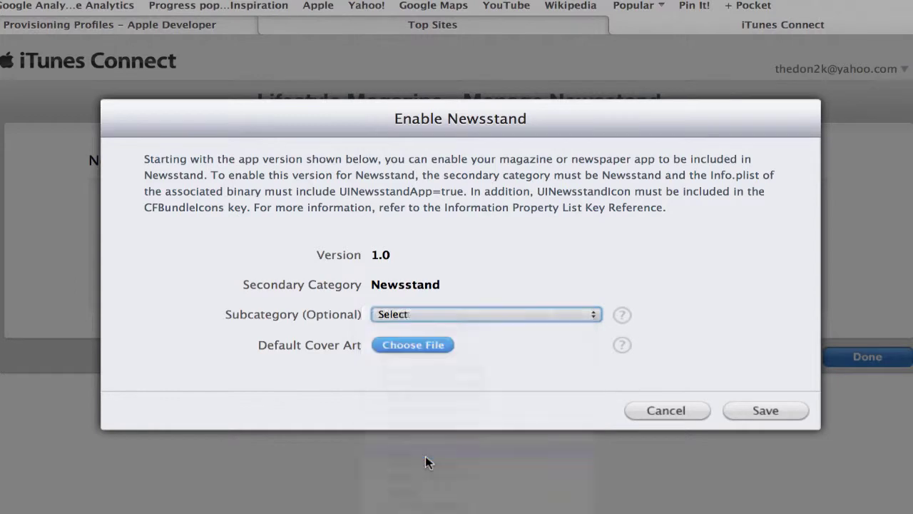
click(405, 348)
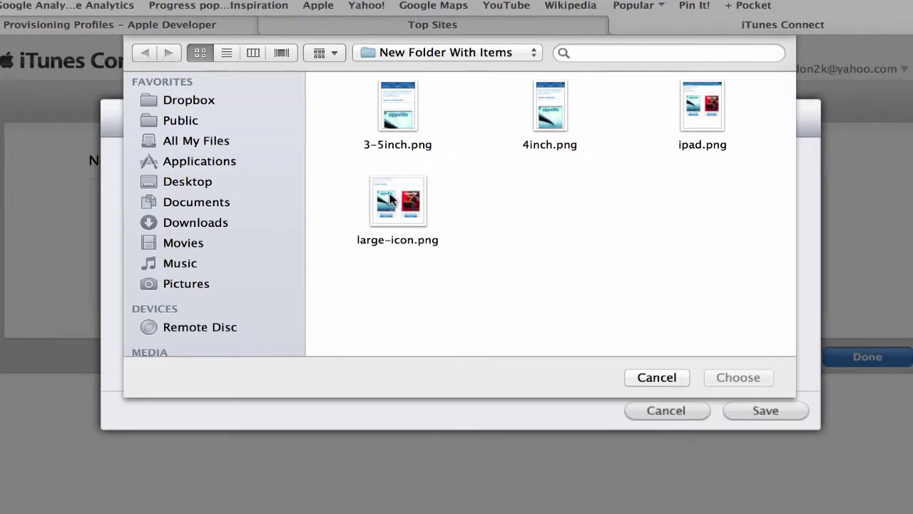
double_click(708, 94)
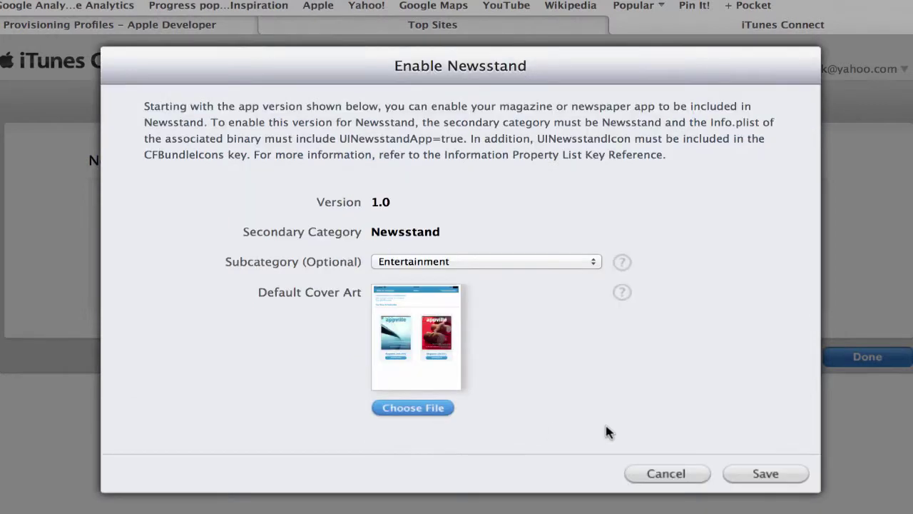
click(758, 477)
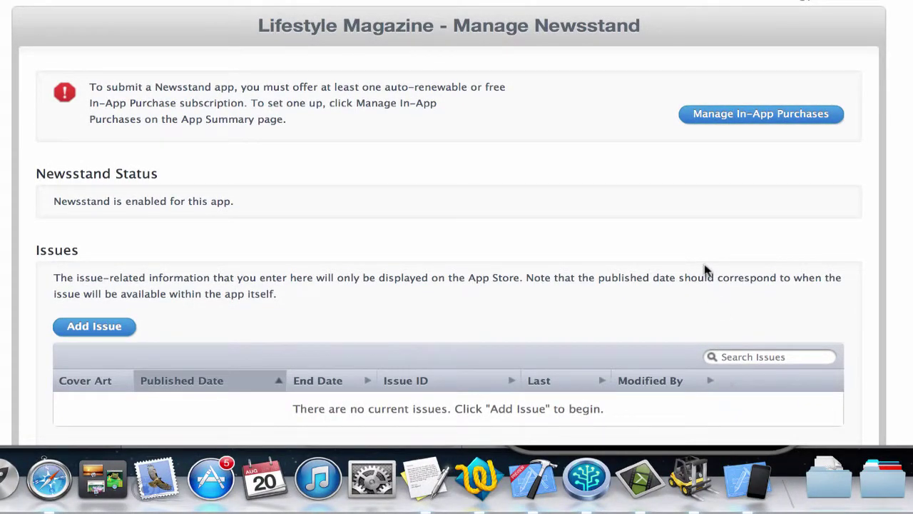
- Review the Manage Newsstand page and return with Done to the app summary showing cover thumbnails
scroll(702, 309, down, 5)
scroll(703, 314, up, 5)
scroll(241, 311, down, 5)
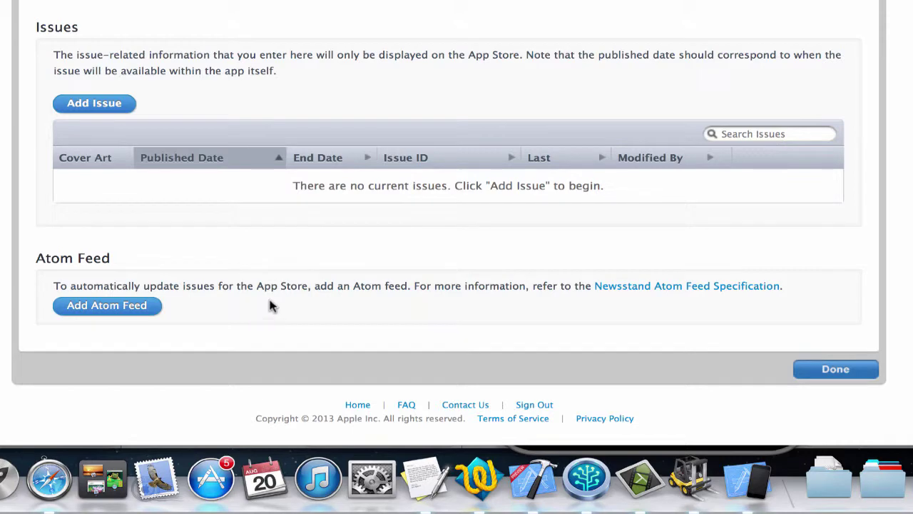
scroll(289, 287, up, 5)
scroll(290, 286, down, 3)
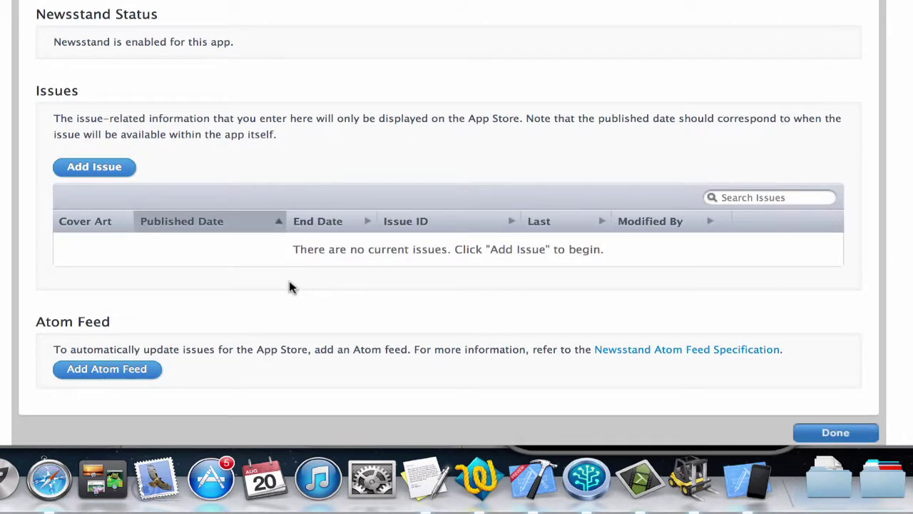
click(819, 431)
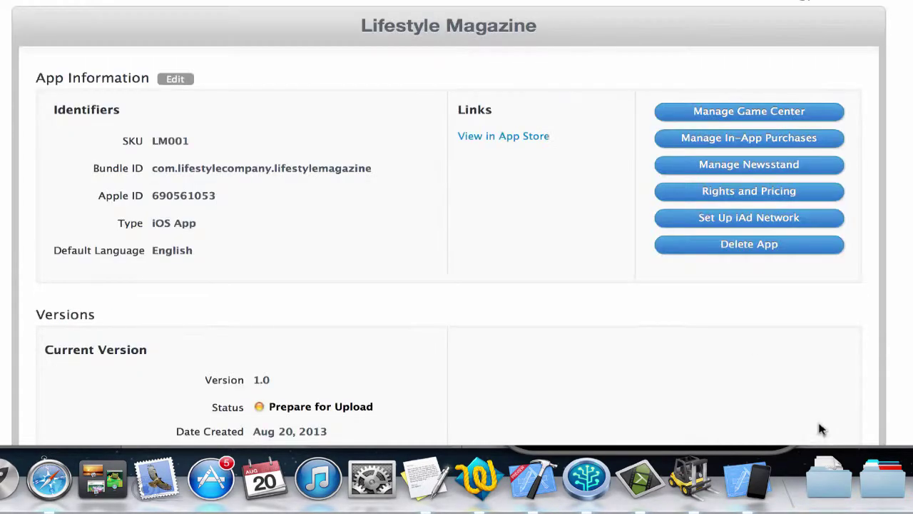
scroll(599, 359, down, 4)
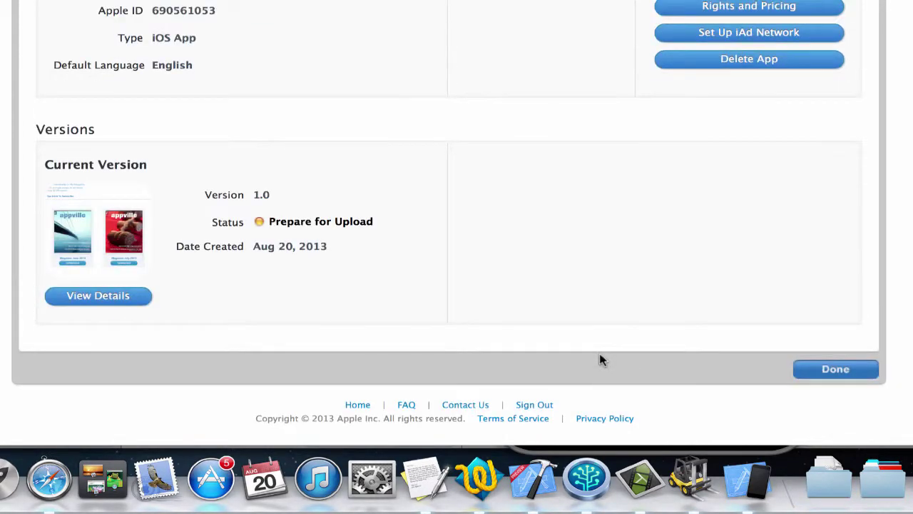
scroll(599, 359, up, 4)
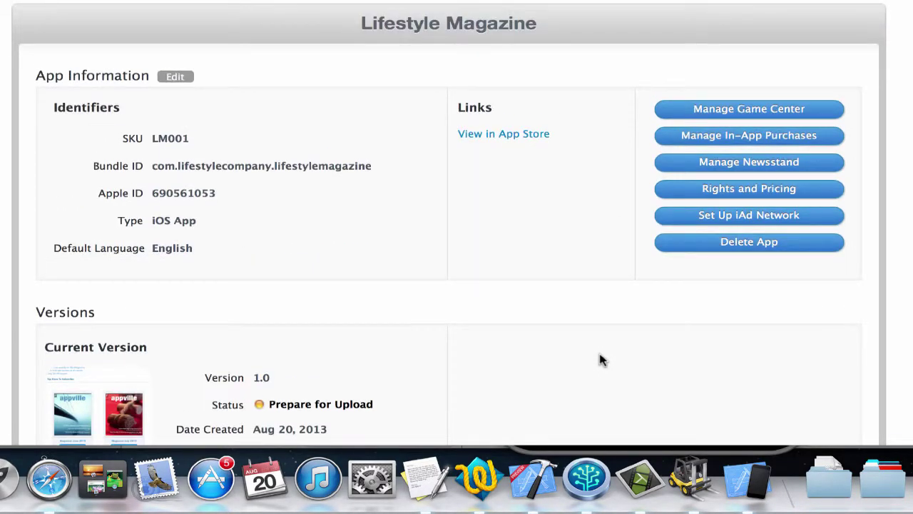